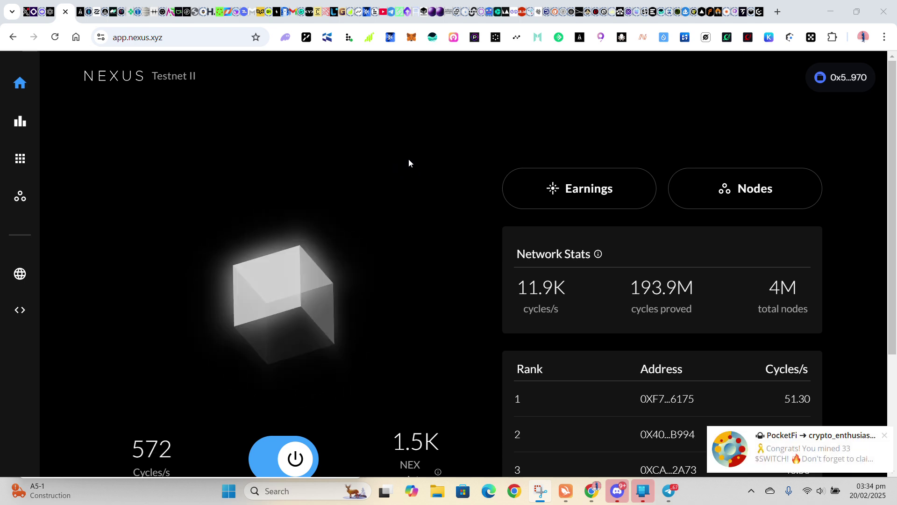
# Step: Scroll through the Nexus dashboard to check the connected node's cycles/s and NEX points
pyautogui.scroll(-3, 409, 159)
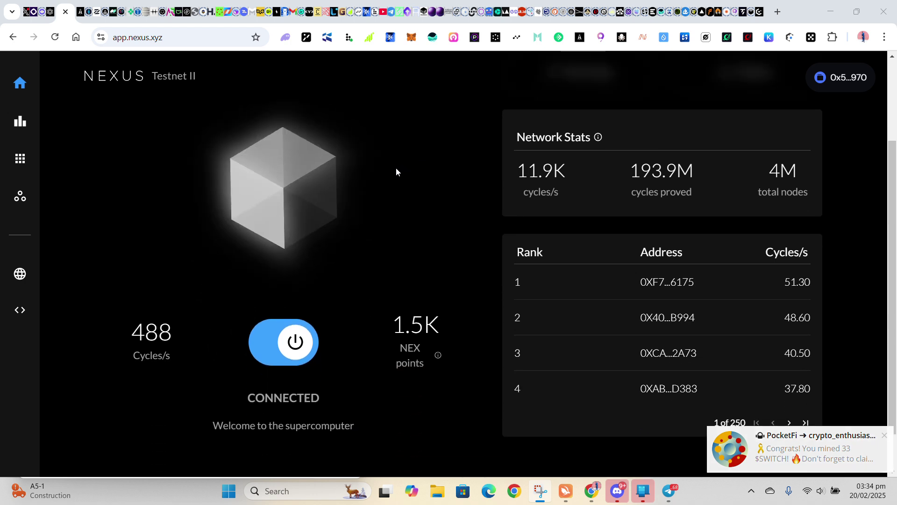
pyautogui.scroll(3, 396, 172)
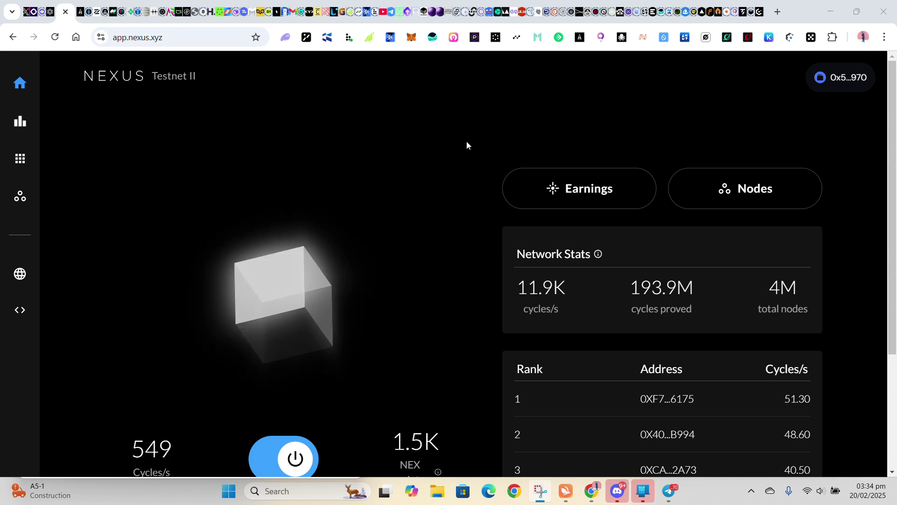
pyautogui.scroll(-1, 477, 137)
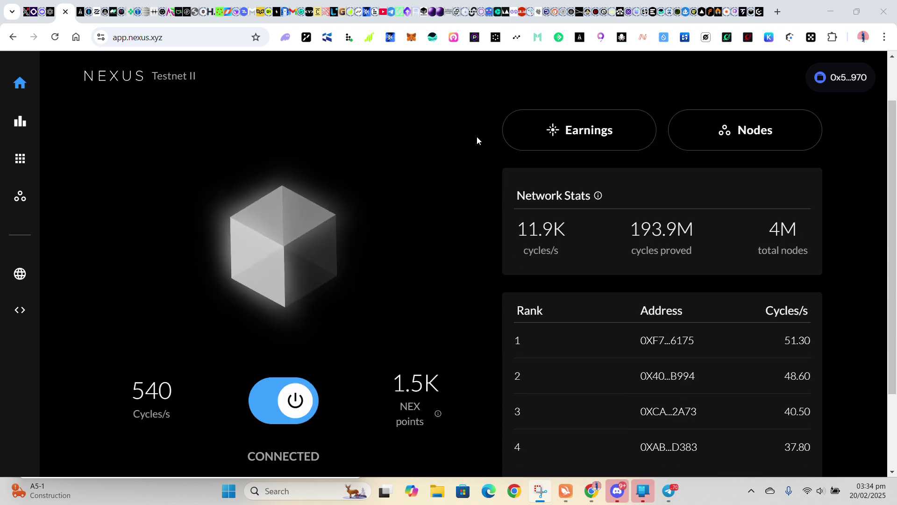
pyautogui.scroll(1, 476, 136)
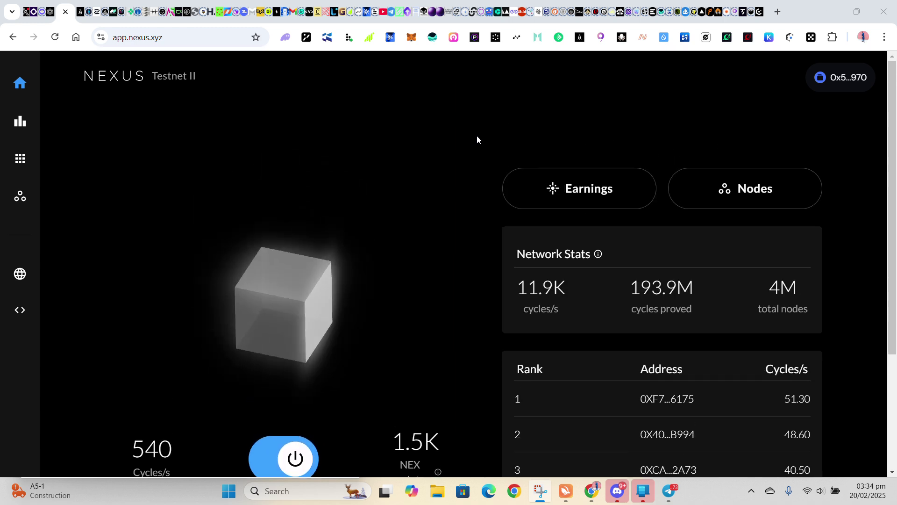
pyautogui.scroll(-1, 475, 135)
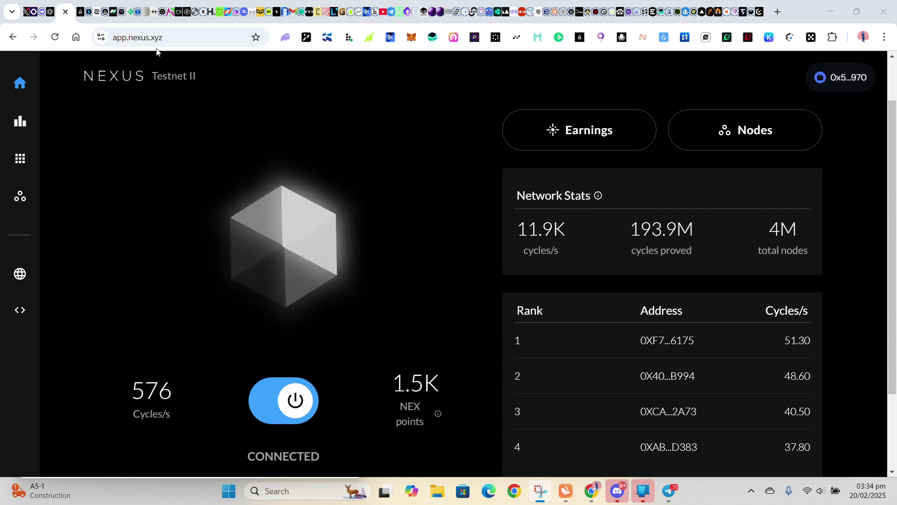
pyautogui.click(53, 13)
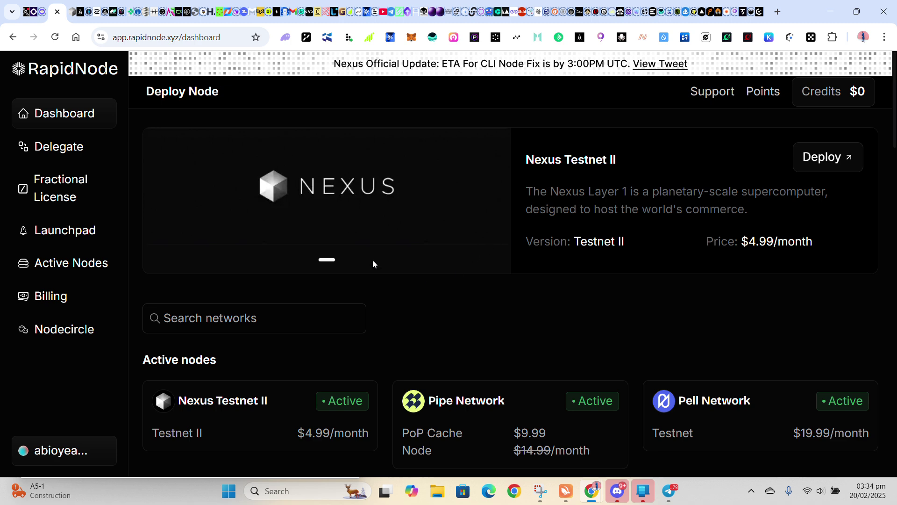
pyautogui.scroll(-3, 357, 232)
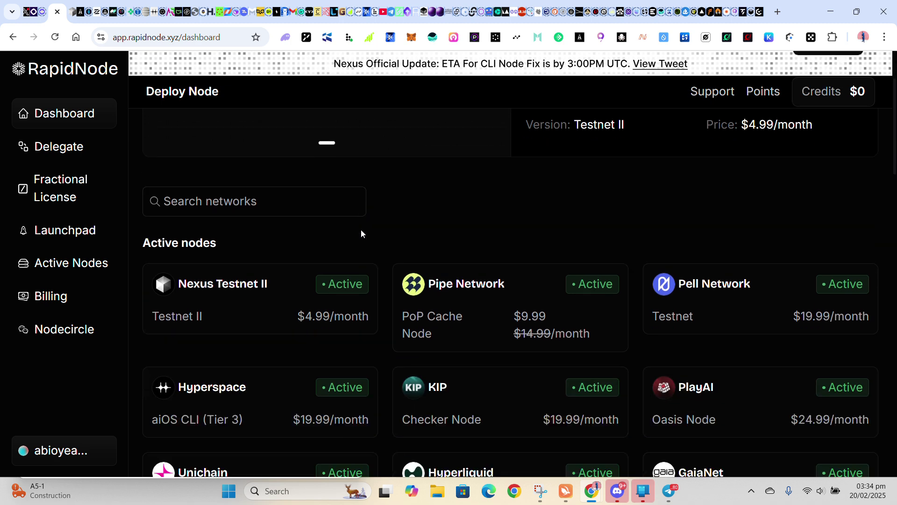
pyautogui.scroll(3, 361, 229)
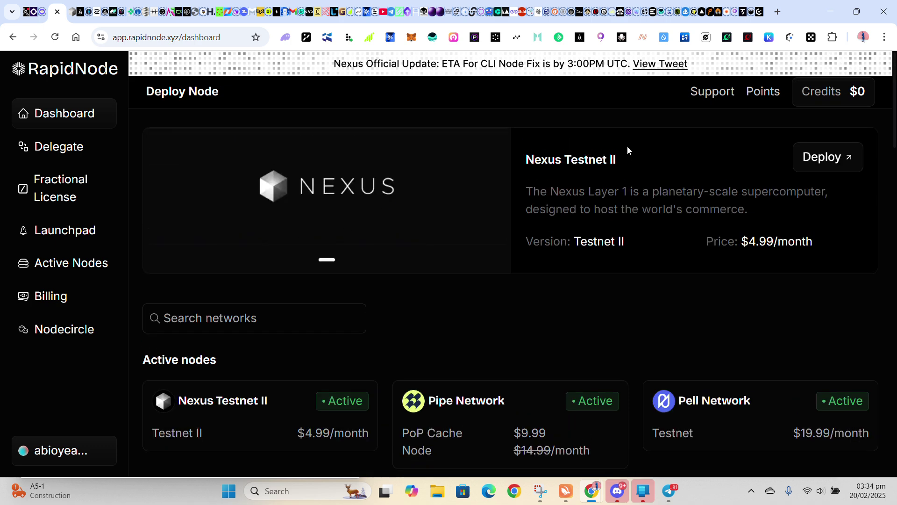
pyautogui.scroll(-1, 210, 351)
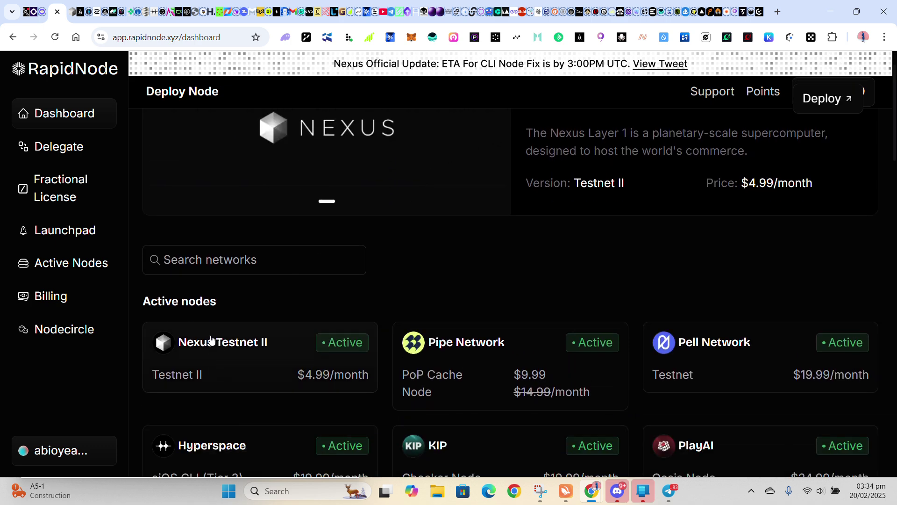
# Step: Open the Nexus Testnet II node page and request a $5 credit top-up, proceeding to payment
pyautogui.click(235, 350)
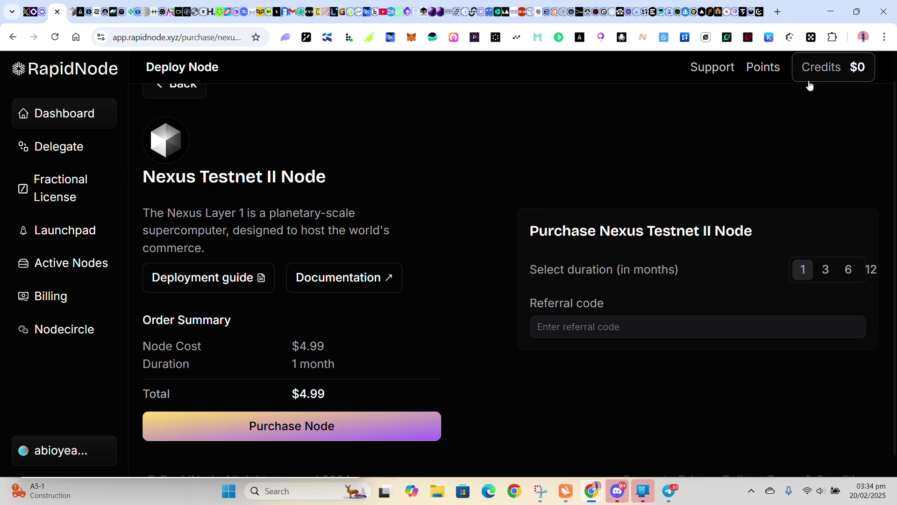
pyautogui.click(820, 67)
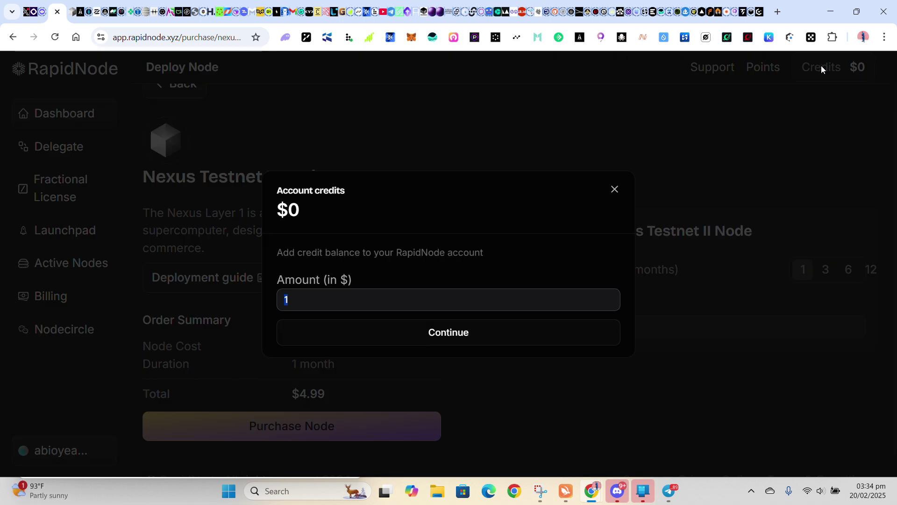
pyautogui.click(315, 300)
pyautogui.press('BackSpace')
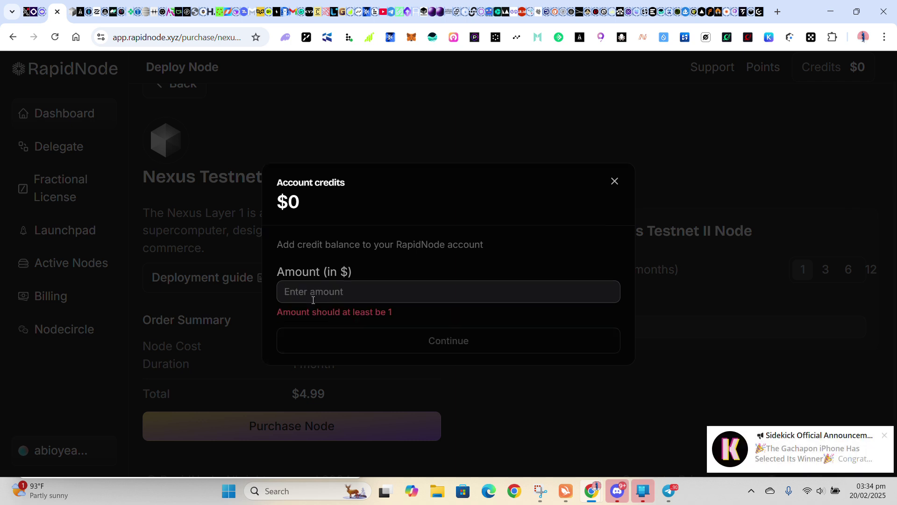
pyautogui.write('5')
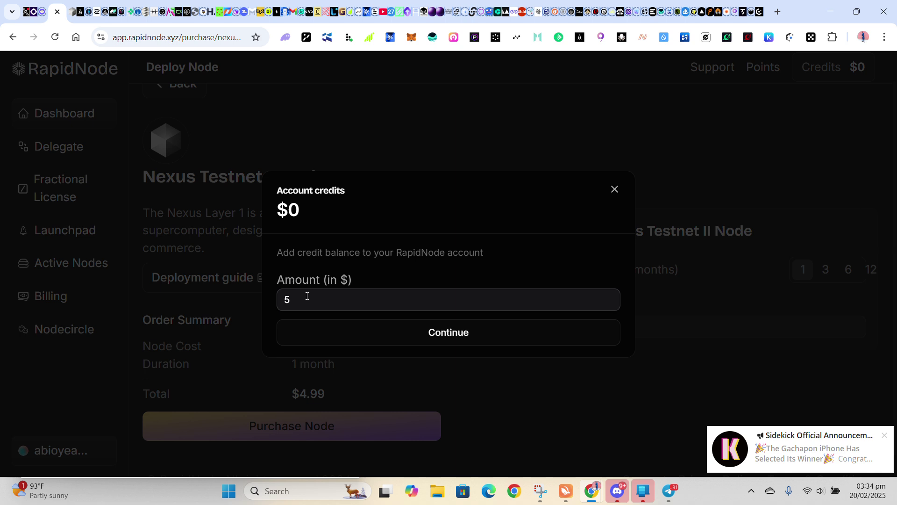
pyautogui.click(419, 343)
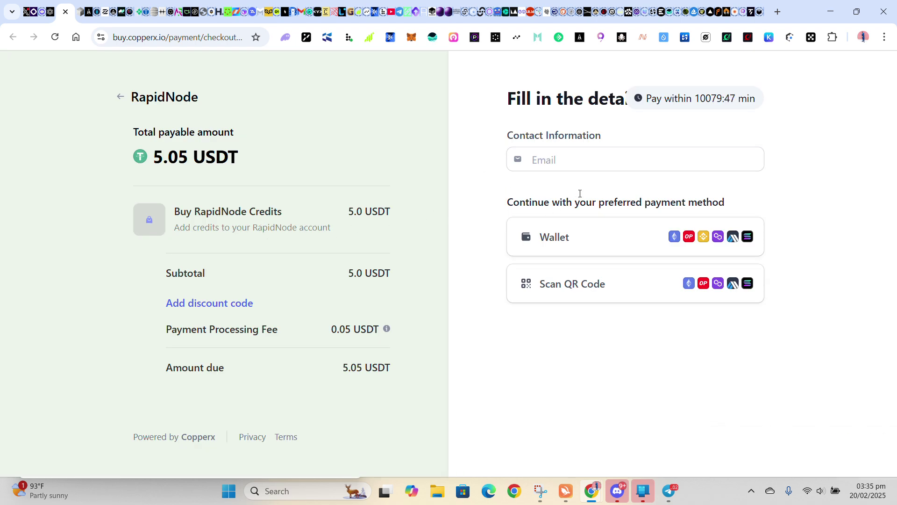
# Step: Paste the buyer's e-mail from clipboard history into the Copperx checkout's contact field
pyautogui.click(579, 161)
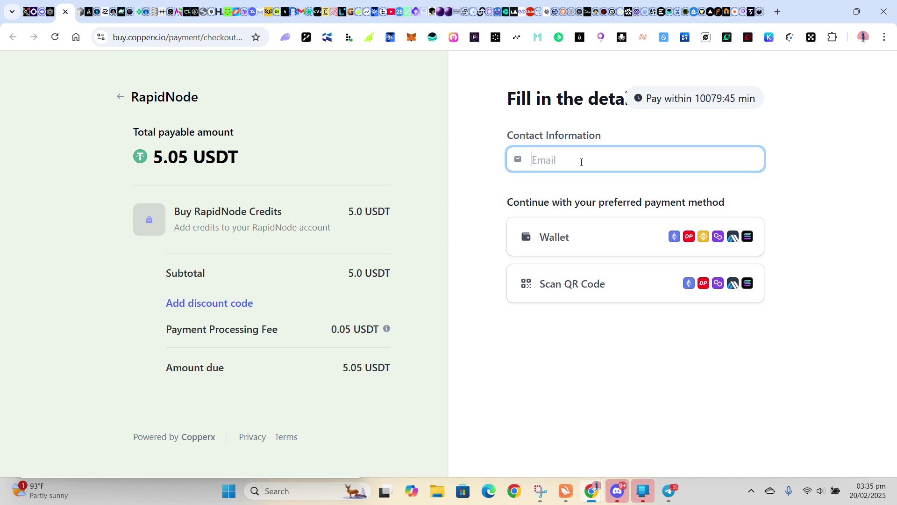
pyautogui.press('super+v')
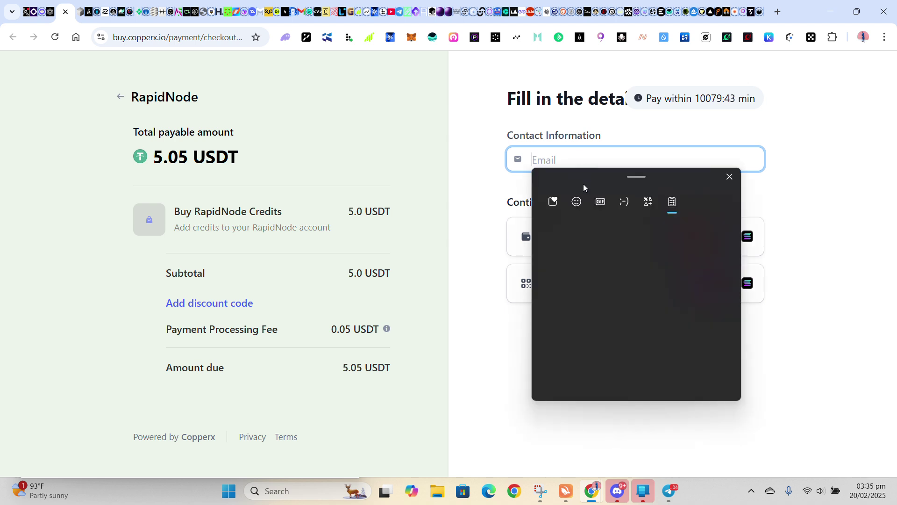
pyautogui.scroll(-5, 607, 271)
pyautogui.scroll(-5, 613, 285)
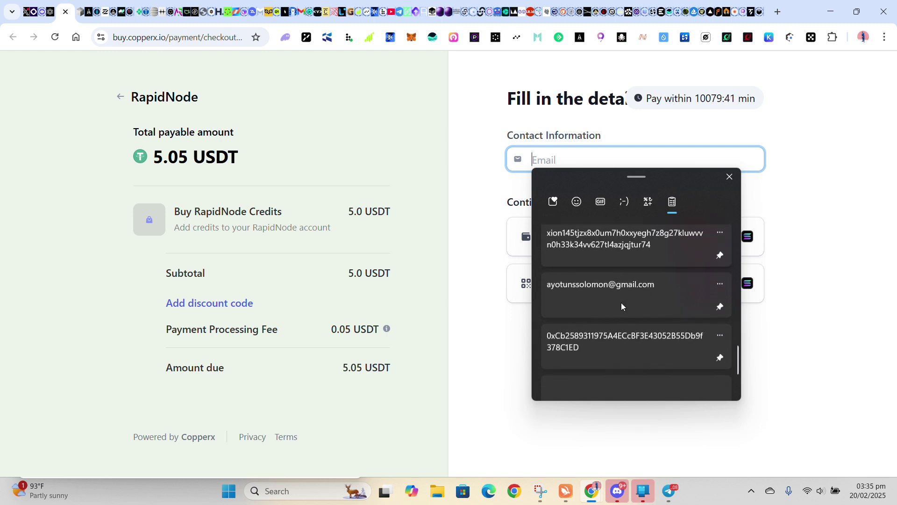
pyautogui.click(621, 362)
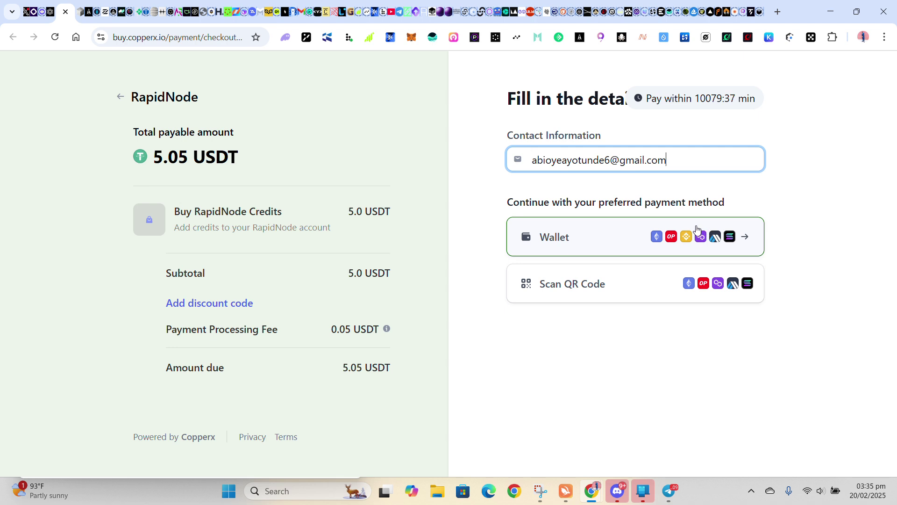
# Step: Select wallet payment and confirm USDT as the coin and Polygon as the network
pyautogui.click(748, 238)
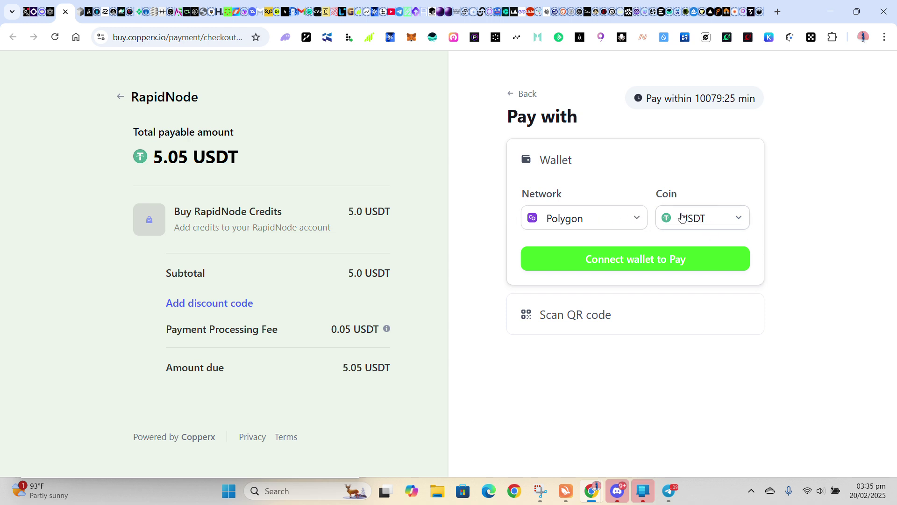
pyautogui.click(693, 221)
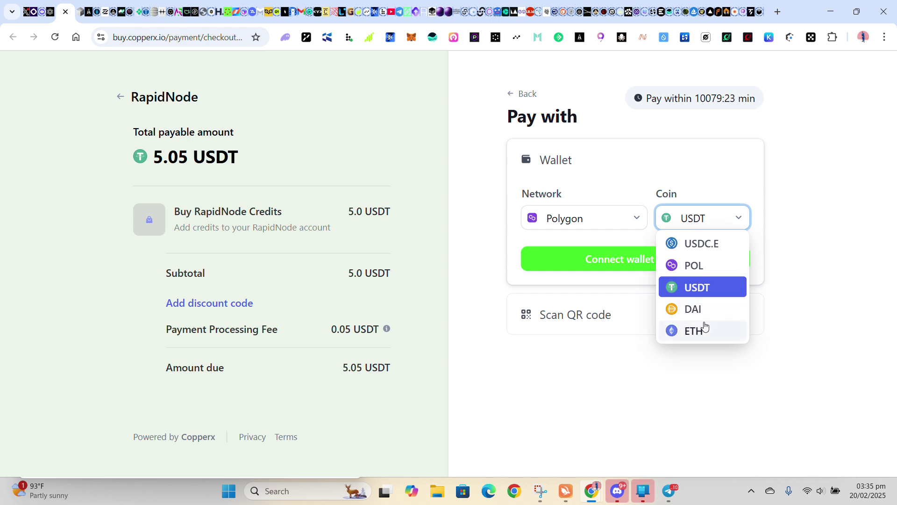
pyautogui.click(702, 287)
pyautogui.click(614, 228)
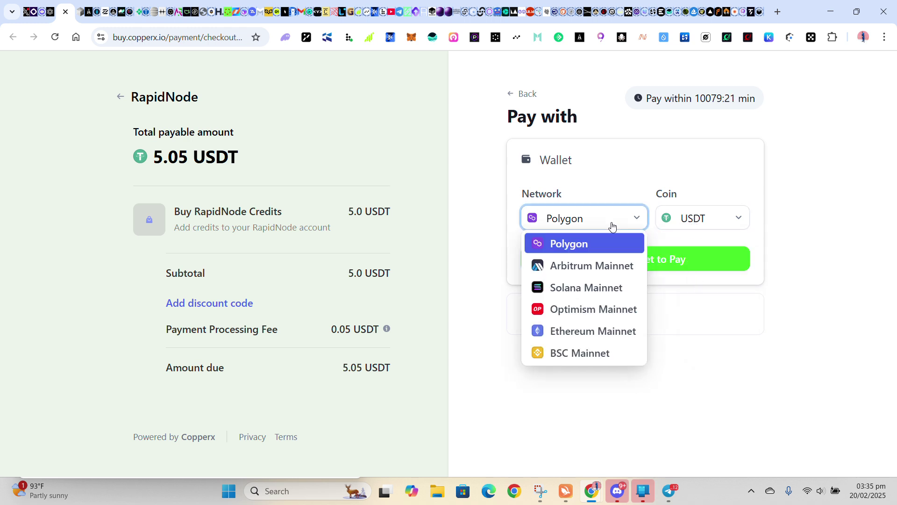
pyautogui.click(597, 249)
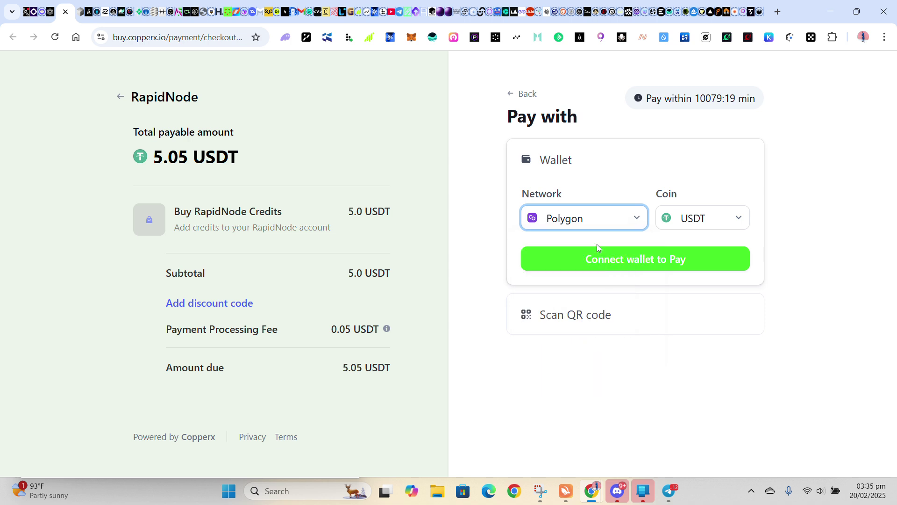
pyautogui.click(696, 219)
pyautogui.click(705, 288)
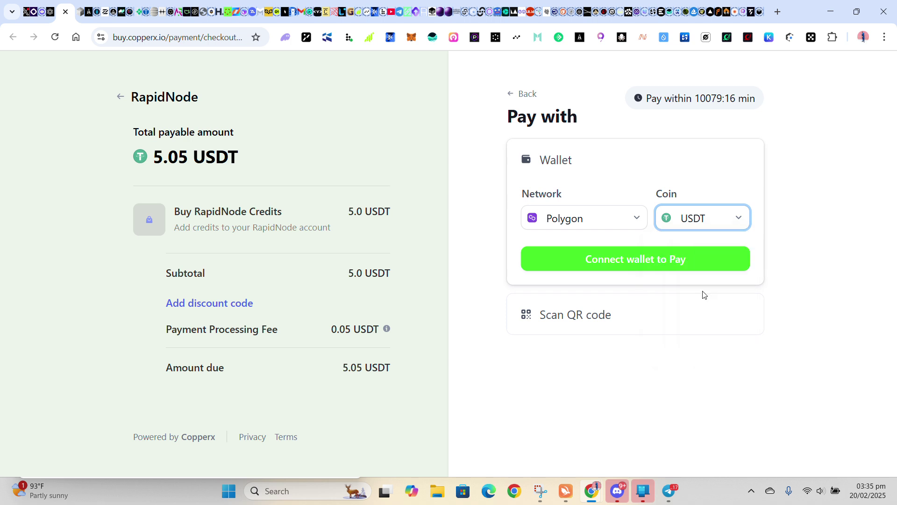
pyautogui.click(626, 225)
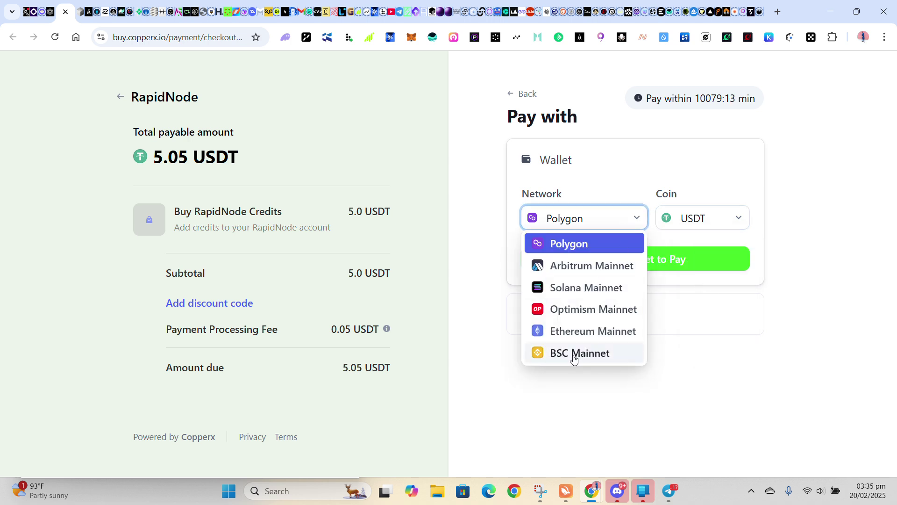
pyautogui.click(567, 217)
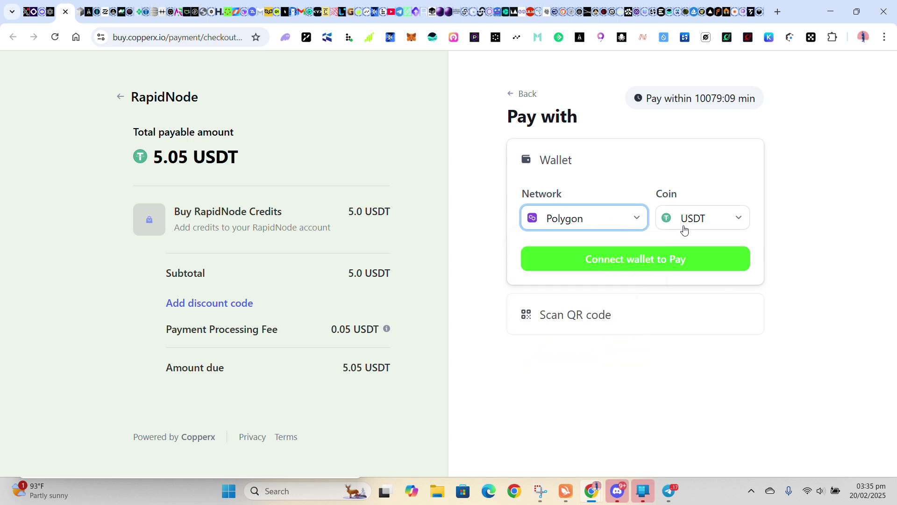
# Step: Connect MetaMask to the Copperx checkout and approve adding the Polygon network
pyautogui.click(624, 259)
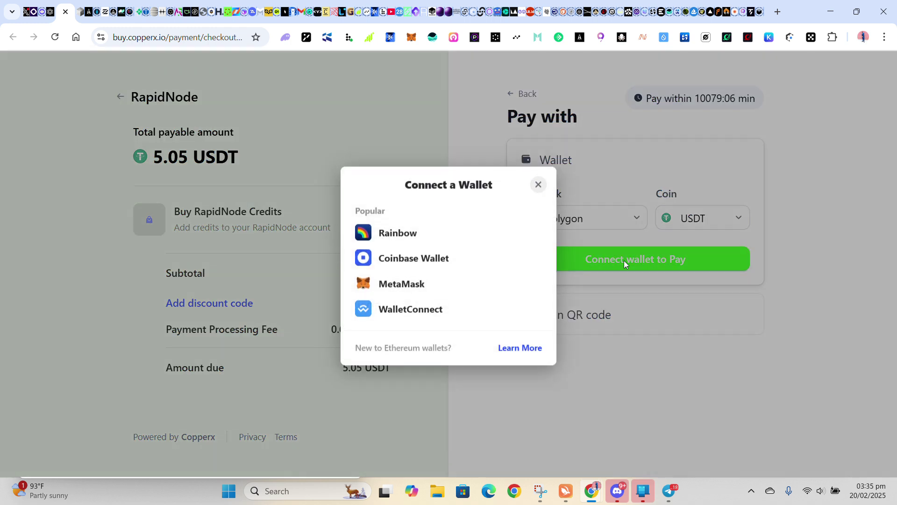
pyautogui.click(400, 284)
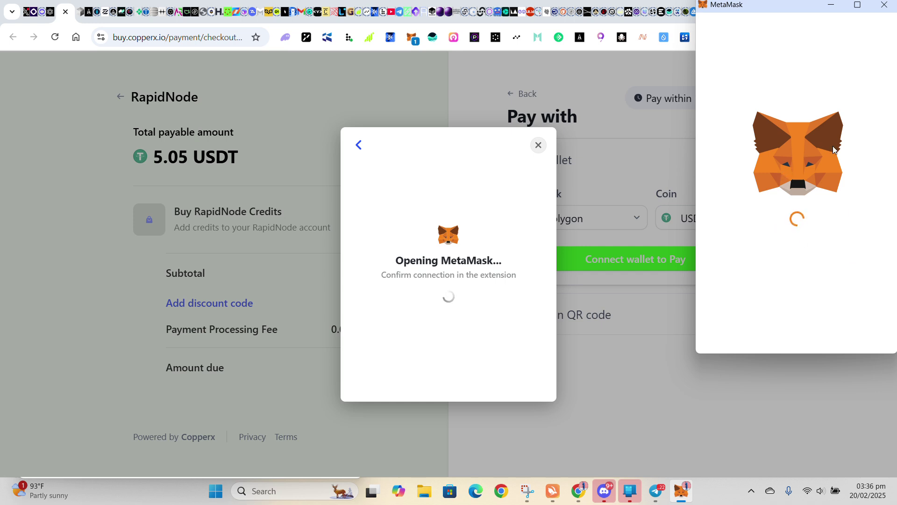
pyautogui.click(856, 341)
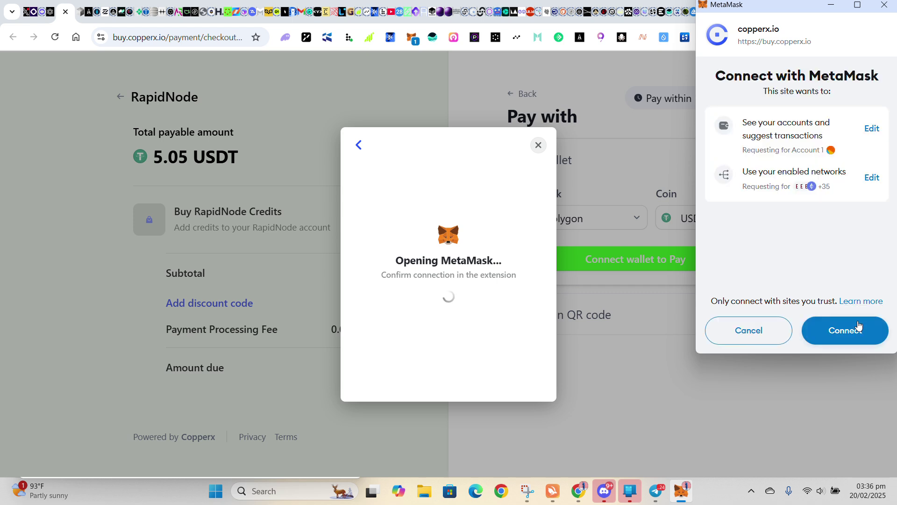
pyautogui.click(831, 336)
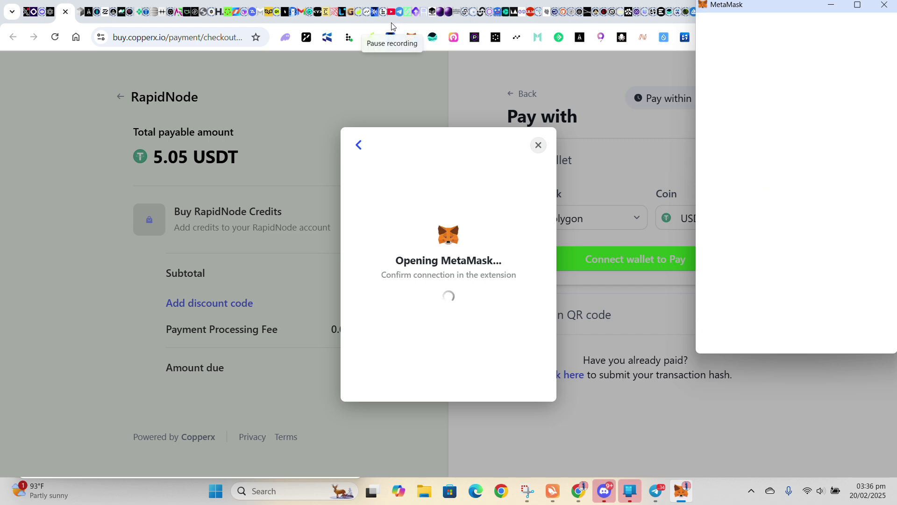
pyautogui.click(838, 331)
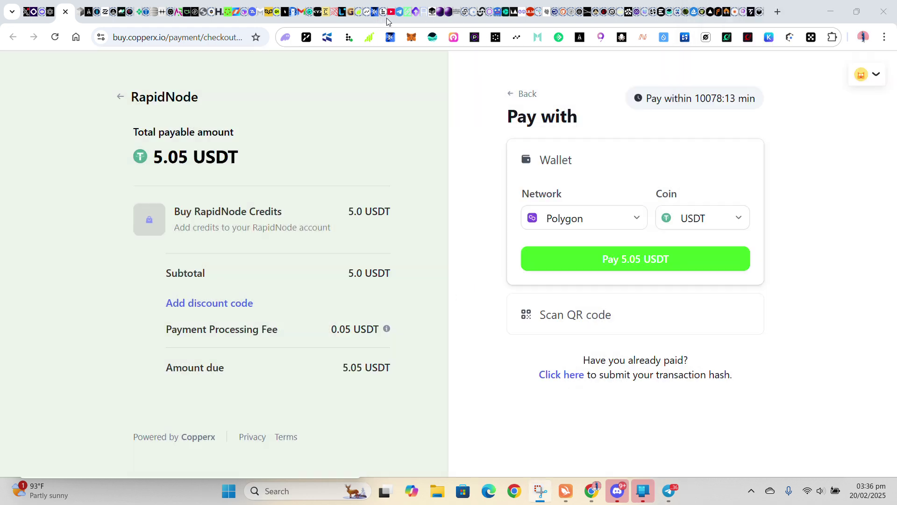
# Step: Pay 5.05 USDT, passing the Pocket Universe safety check and confirming the MetaMask transfer
pyautogui.click(618, 259)
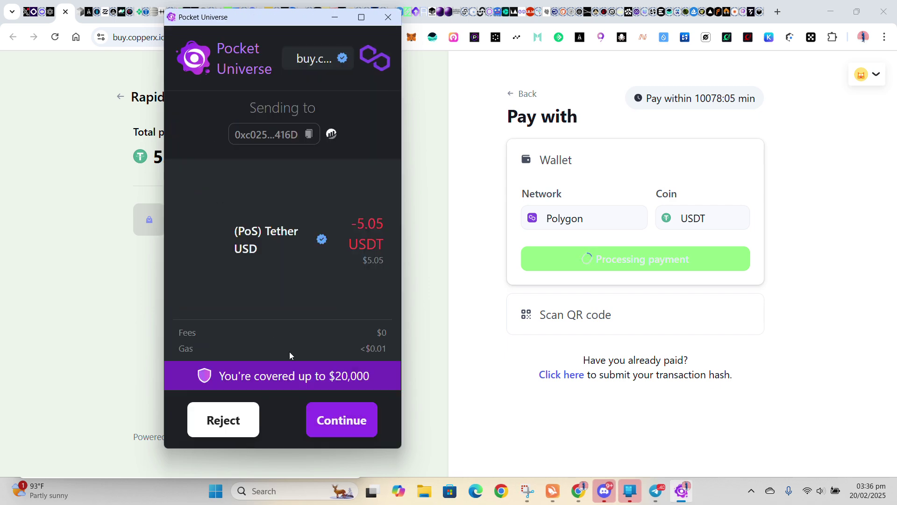
pyautogui.click(357, 423)
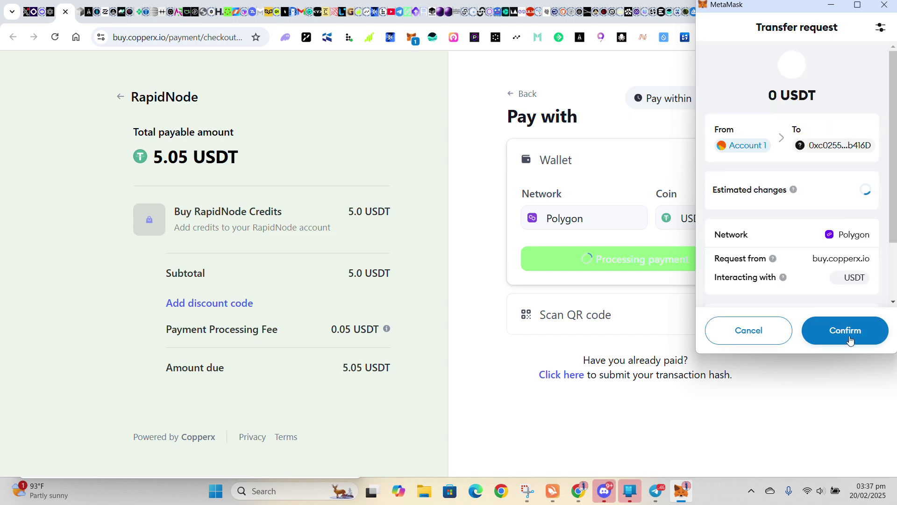
pyautogui.click(848, 337)
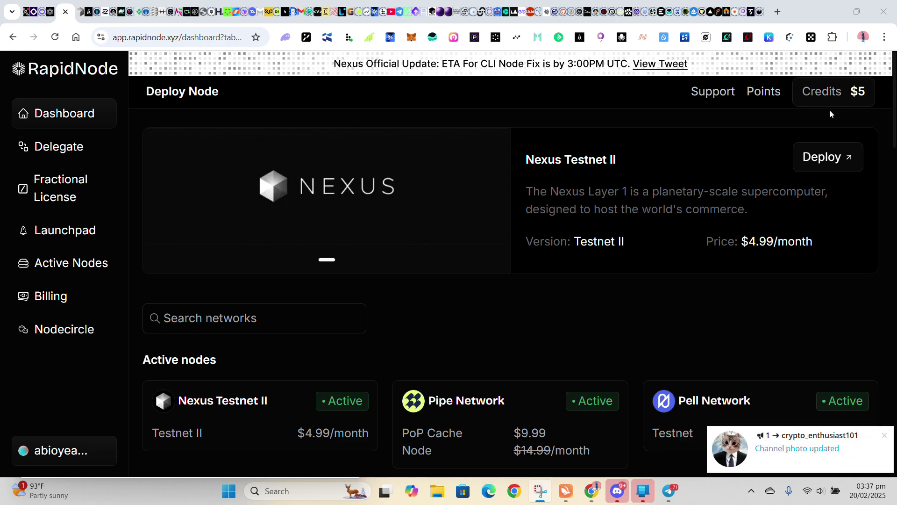
# Step: Purchase the one-month Nexus Testnet II node for $4.99 and open its required-inputs form
pyautogui.scroll(-3, 477, 161)
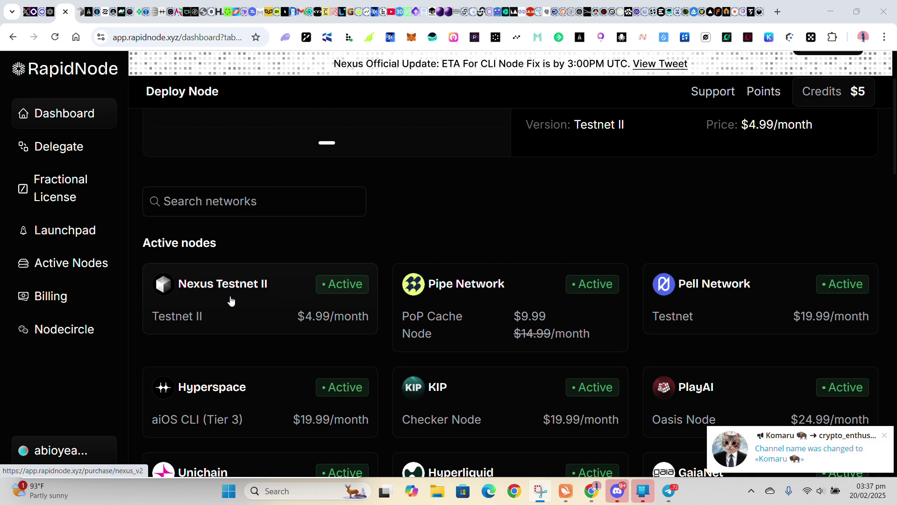
pyautogui.click(231, 301)
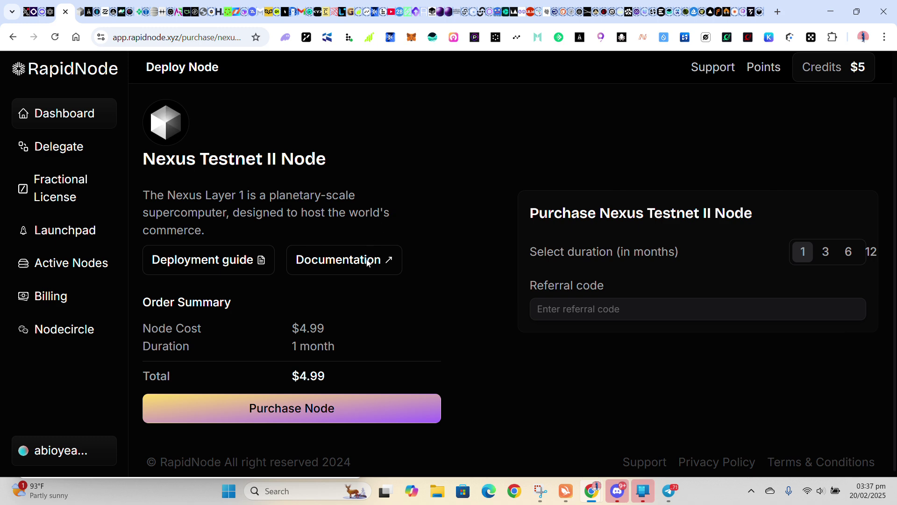
pyautogui.click(290, 410)
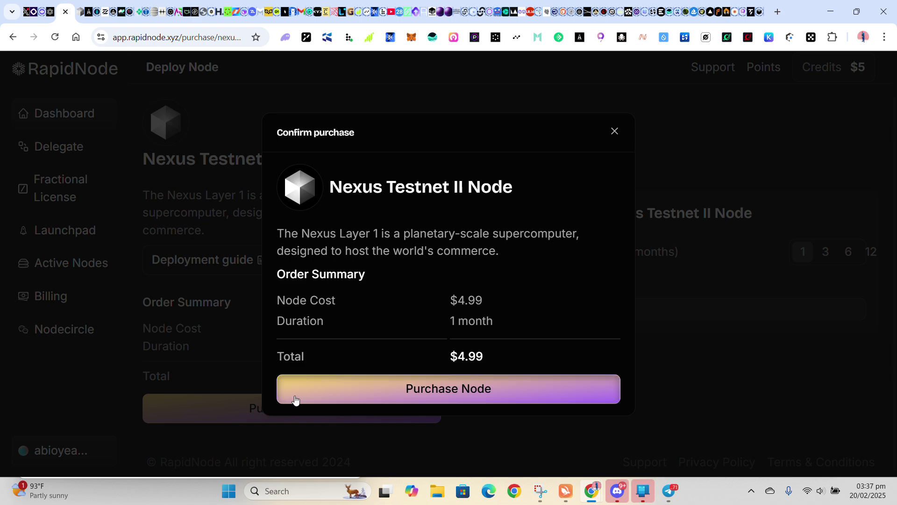
pyautogui.click(455, 385)
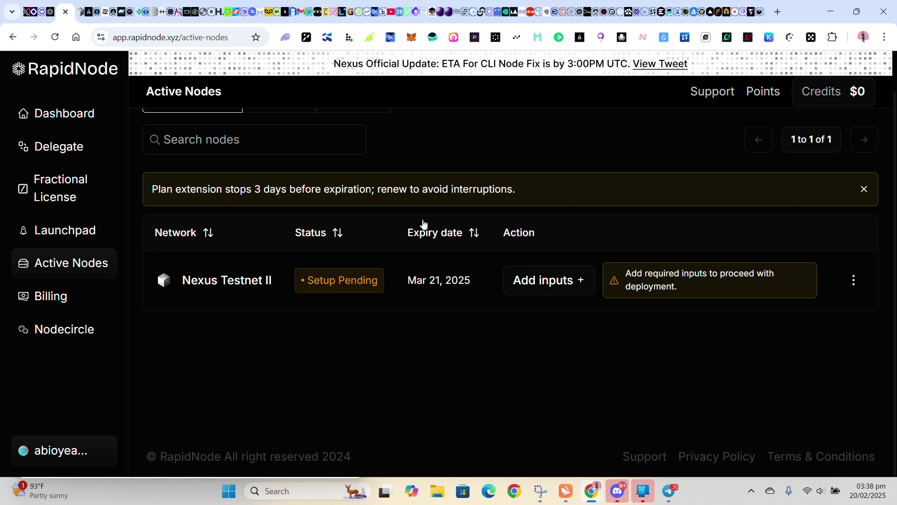
pyautogui.click(388, 21)
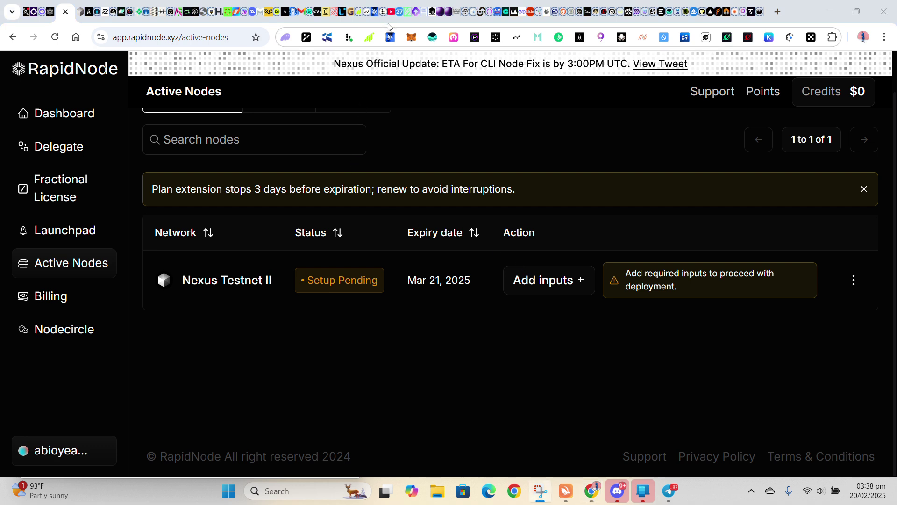
pyautogui.click(570, 286)
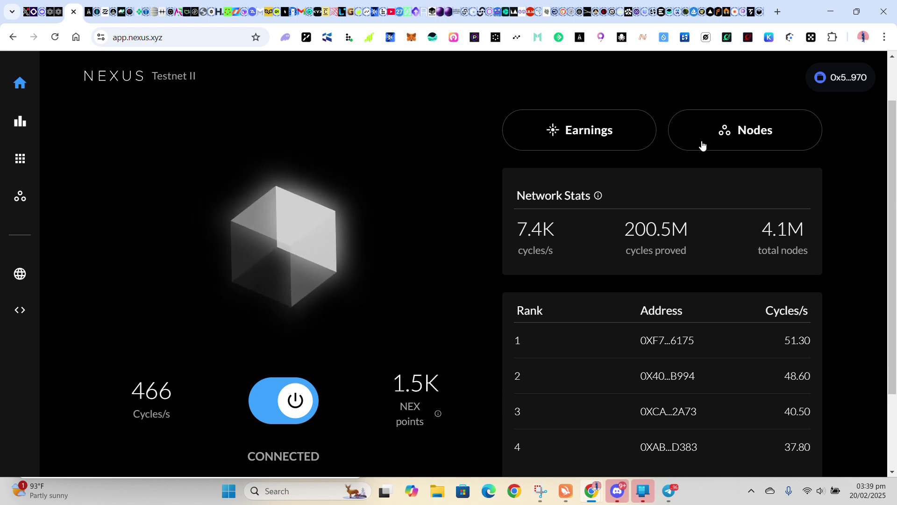
# Step: Add a new CLI node in Nexus and copy its node ID 4212339
pyautogui.click(762, 145)
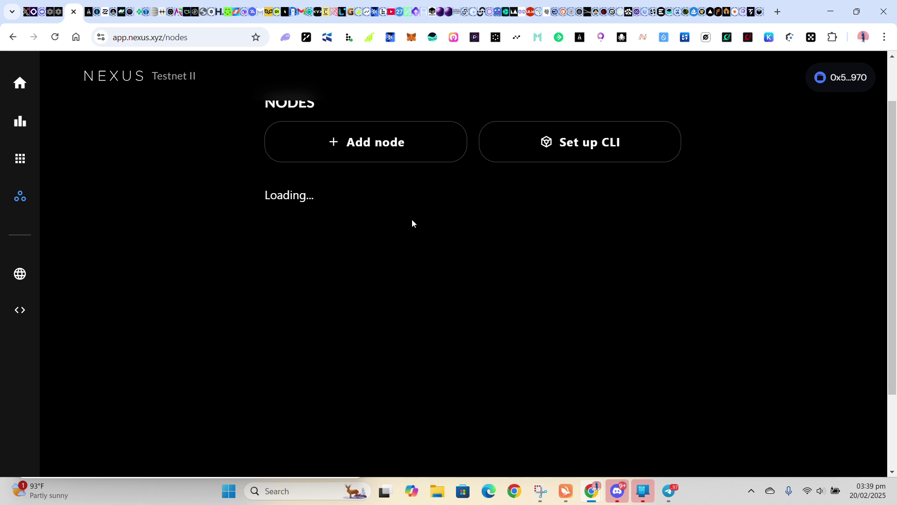
pyautogui.click(386, 150)
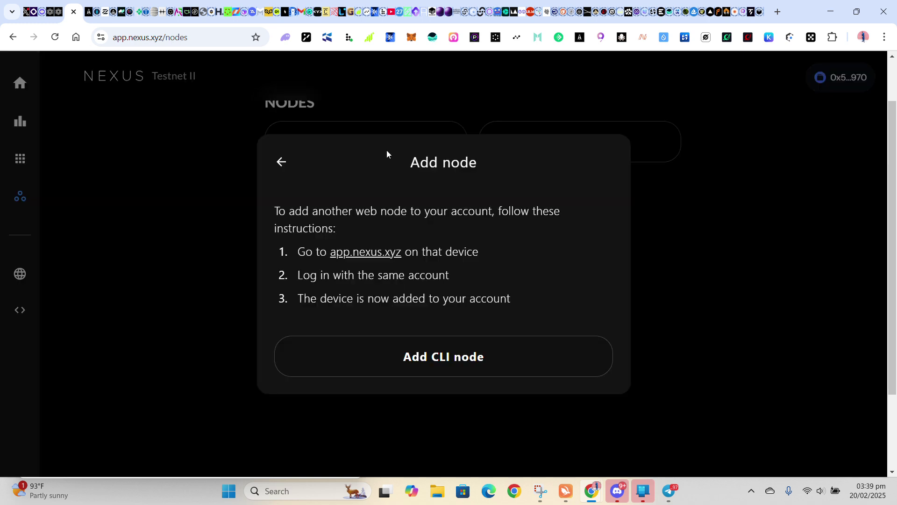
pyautogui.click(430, 362)
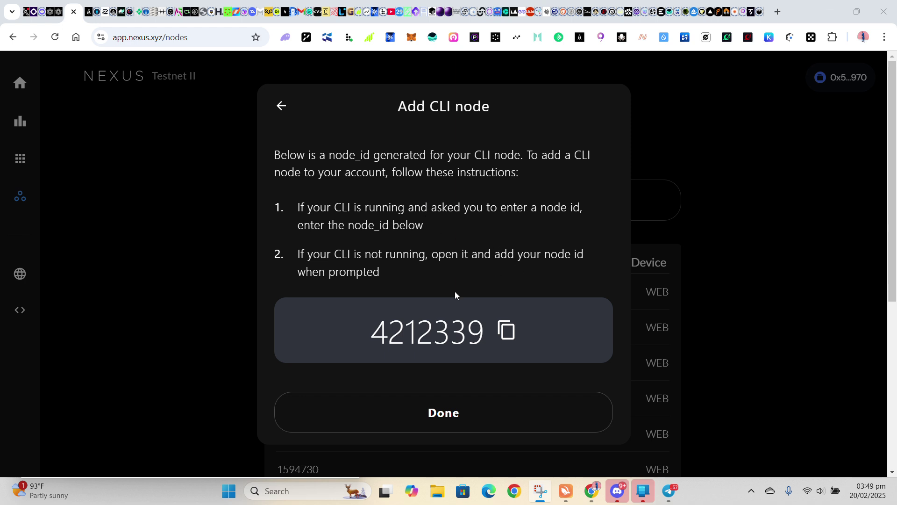
pyautogui.click(503, 327)
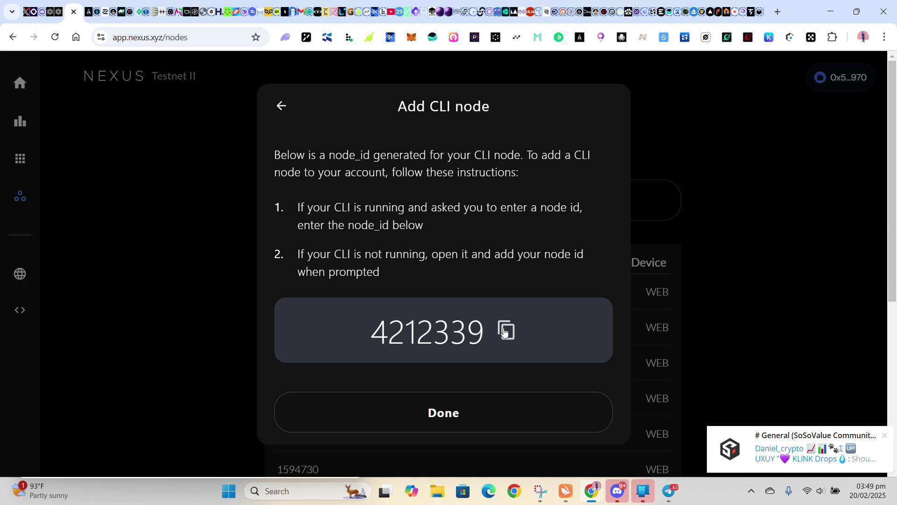
pyautogui.click(504, 332)
# Step: Paste node ID 4212339 into RapidNode's Nexus Node ID field and deploy the node
pyautogui.click(59, 14)
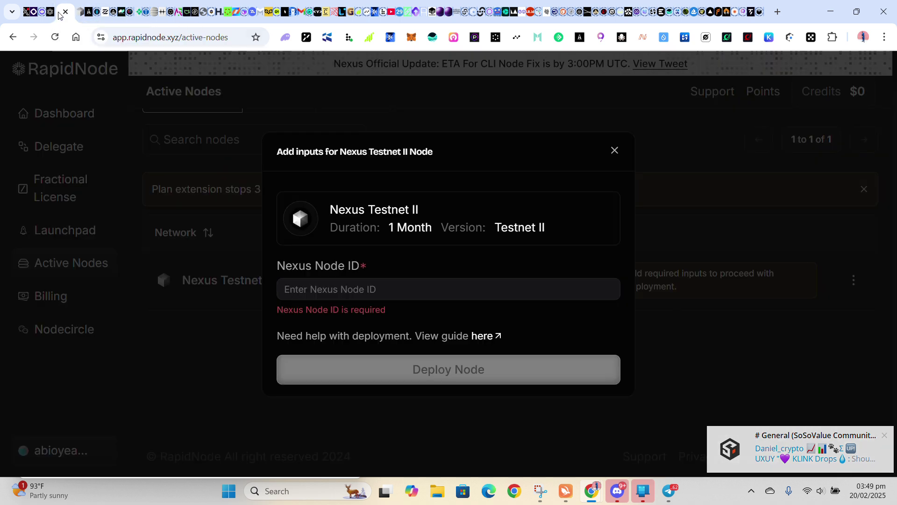
pyautogui.click(403, 288)
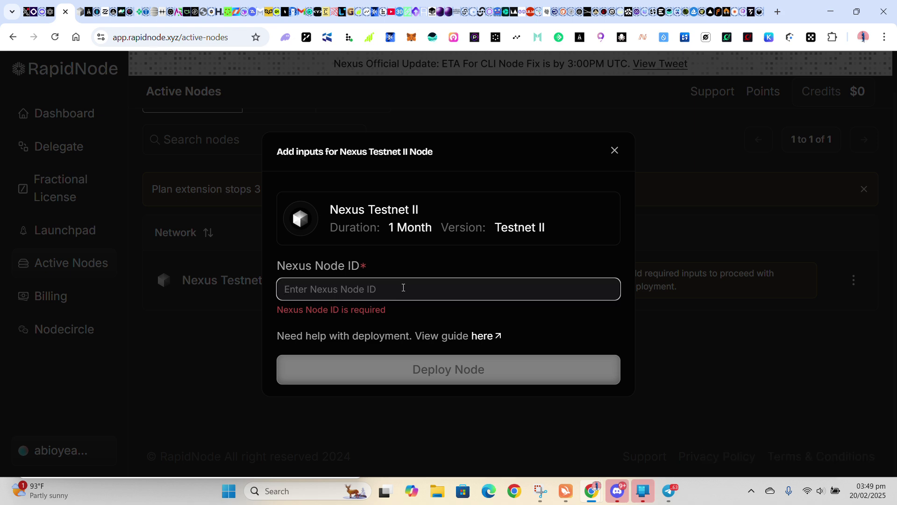
pyautogui.rightClick(403, 287)
pyautogui.click(441, 156)
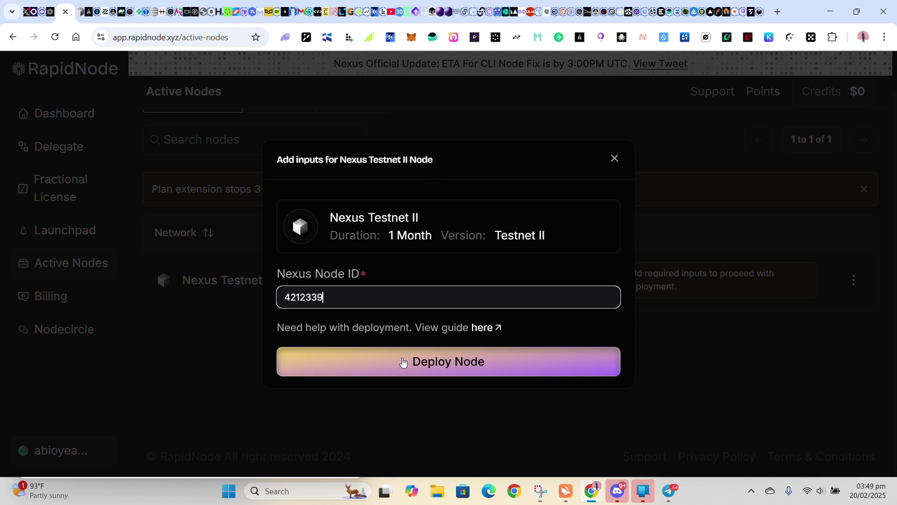
pyautogui.click(438, 364)
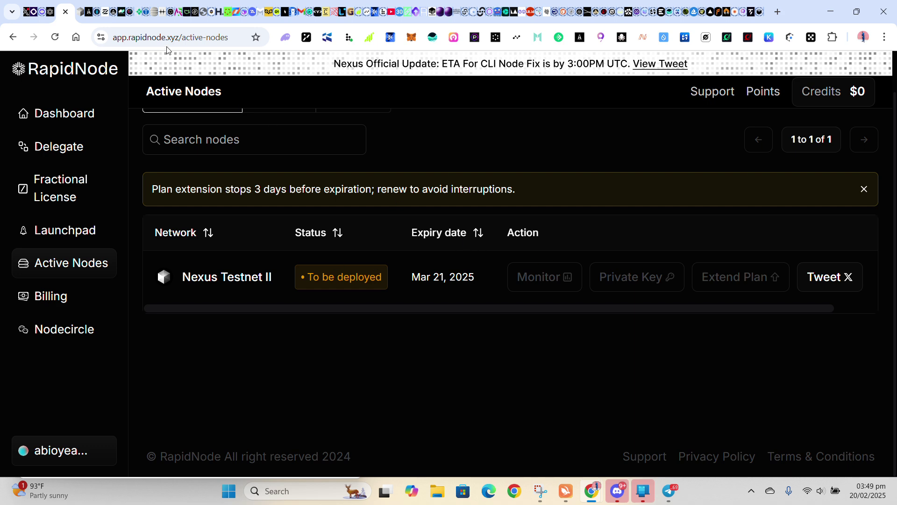
# Step: Close the Nexus Add node dialogs, return to the home dashboard, and switch the node on
pyautogui.click(78, 14)
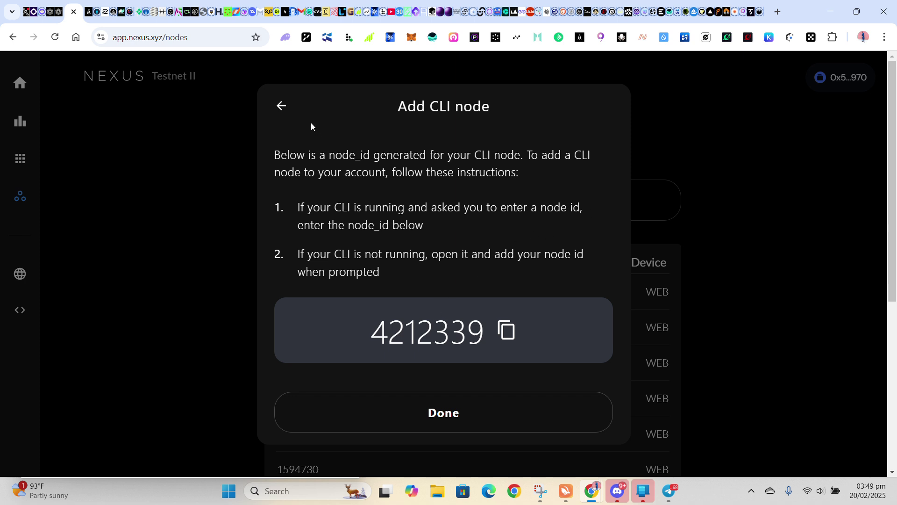
pyautogui.click(281, 106)
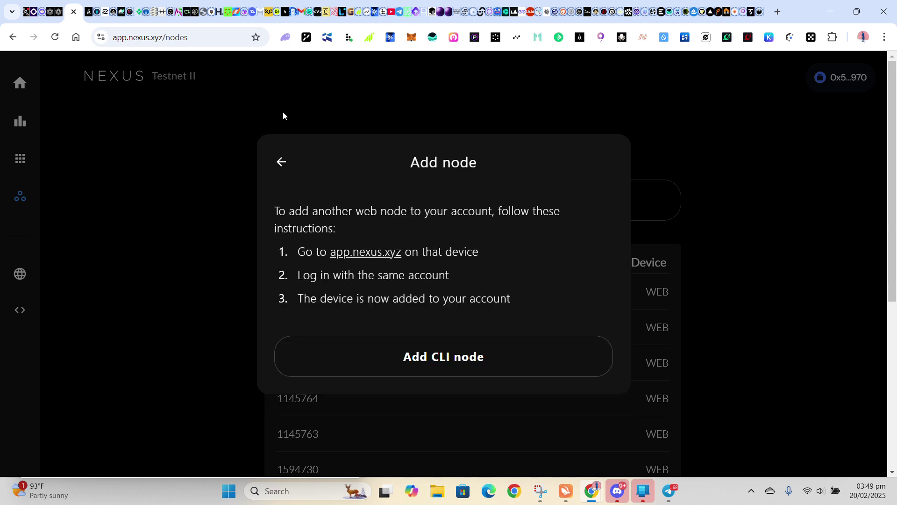
pyautogui.click(279, 162)
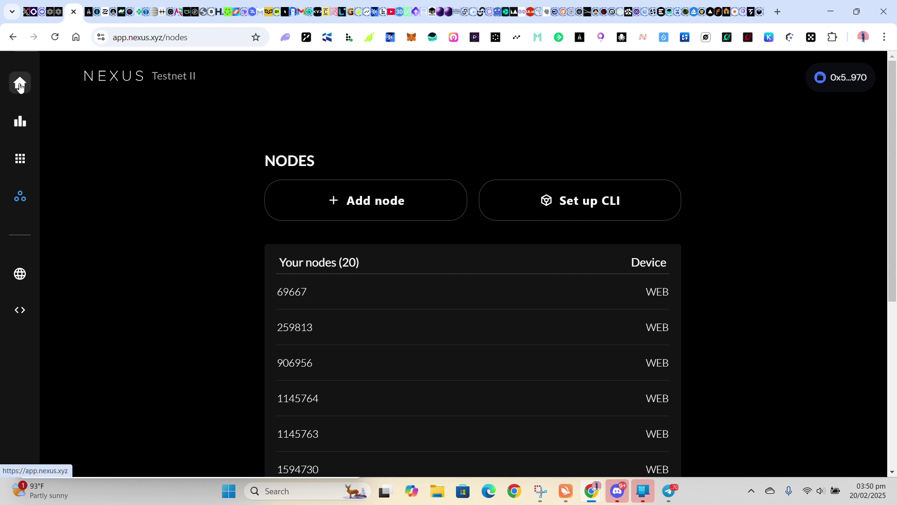
pyautogui.click(19, 86)
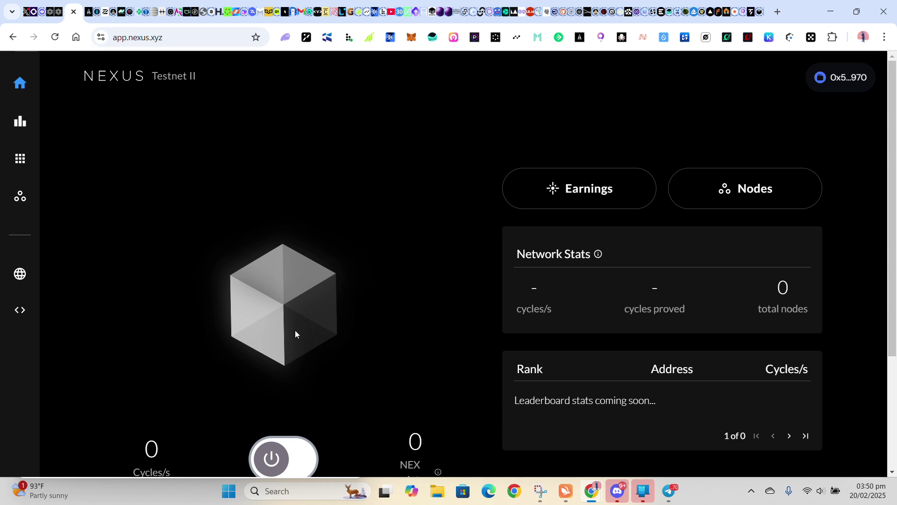
pyautogui.scroll(-1, 275, 422)
pyautogui.click(290, 403)
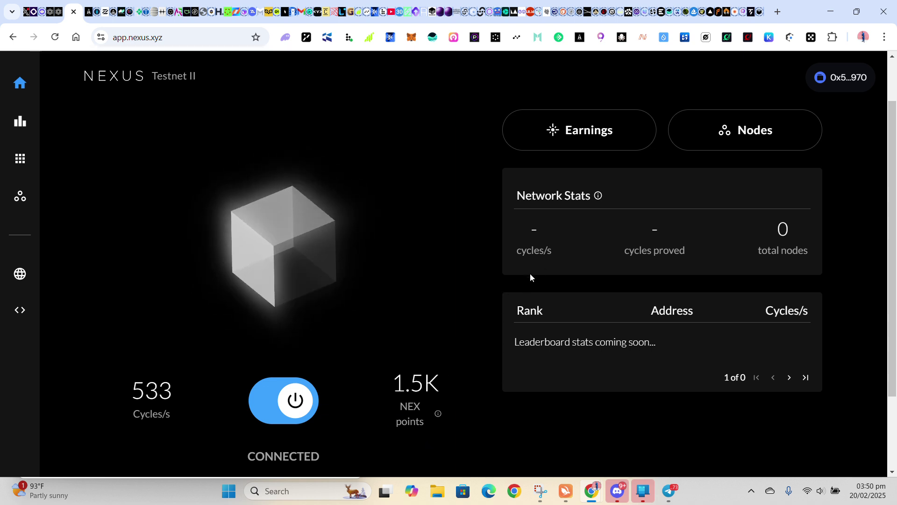
pyautogui.click(844, 80)
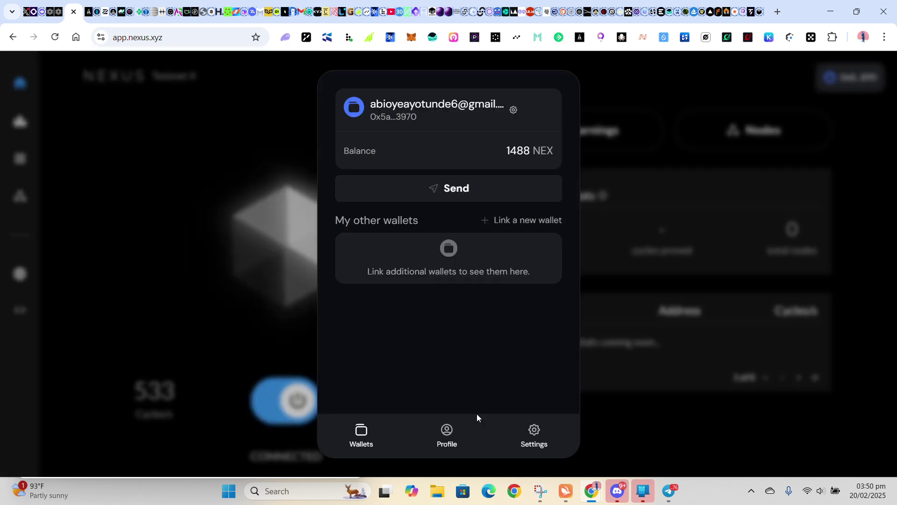
pyautogui.click(522, 443)
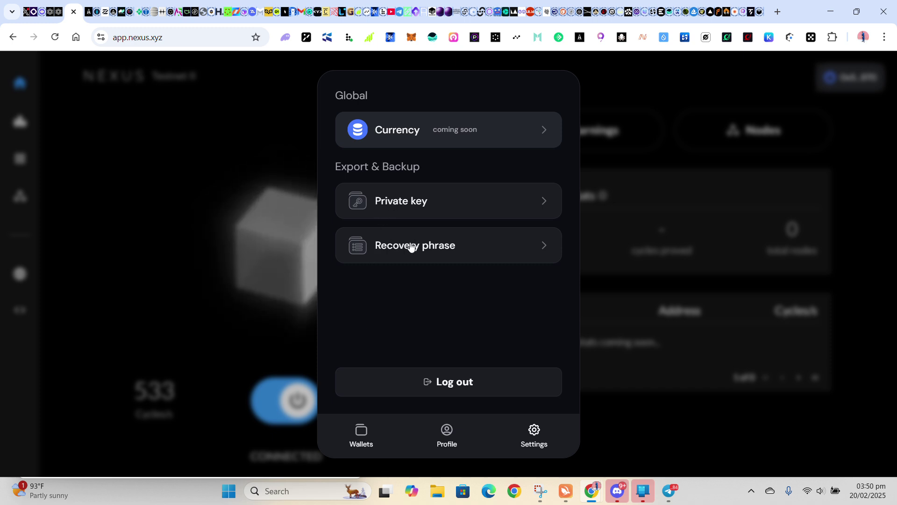
pyautogui.click(359, 430)
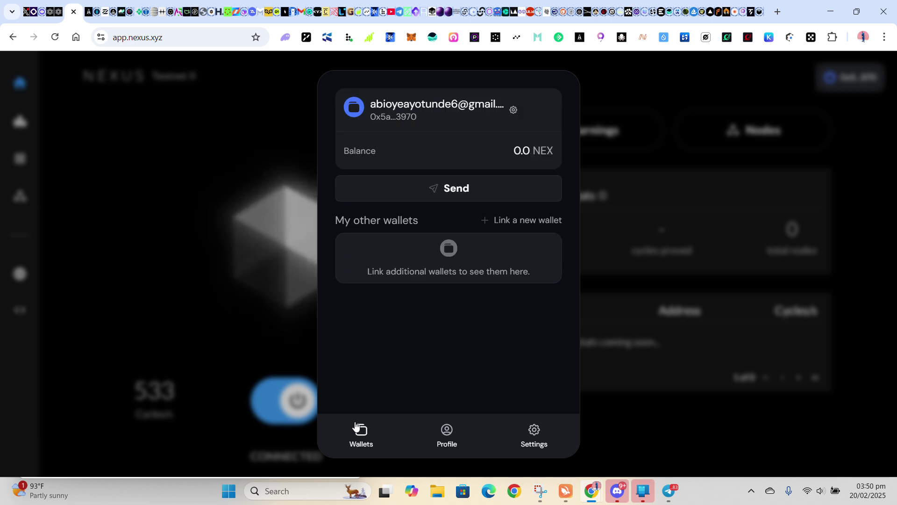
pyautogui.click(258, 204)
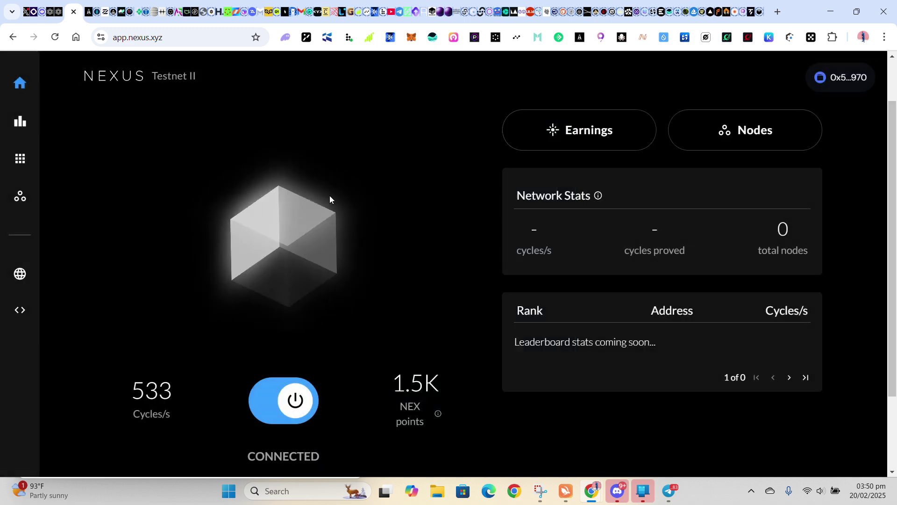